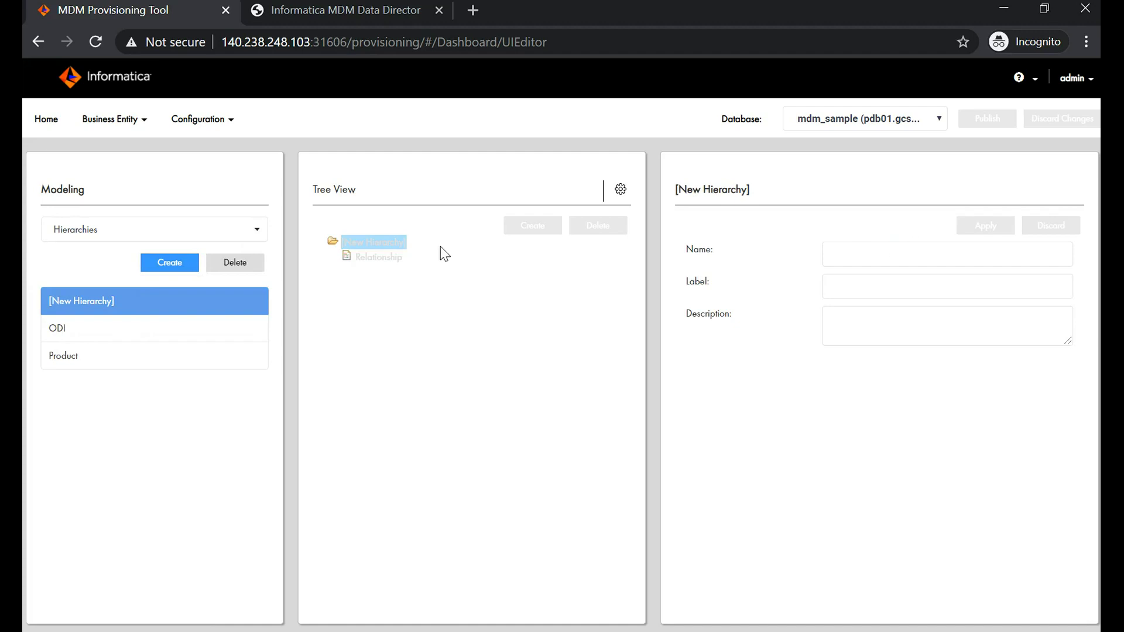
- Delete the blank [New Hierarchy] from the hierarchies list
{"action": "left_click", "coordinate": [233, 262]}
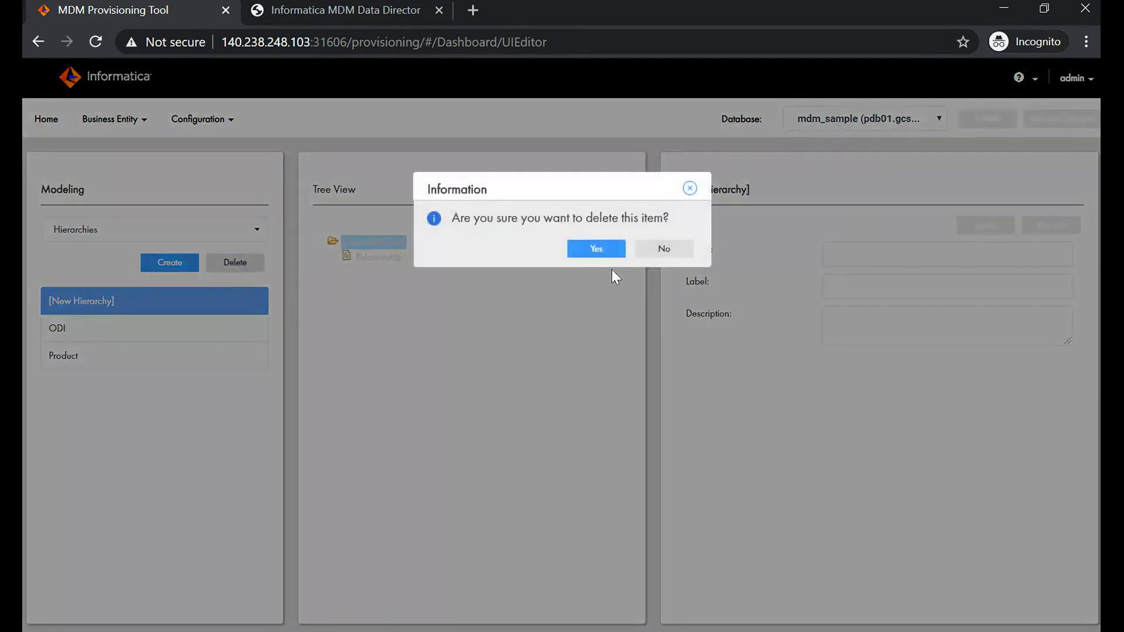
{"action": "left_click", "coordinate": [597, 247]}
- Create a hierarchy copied from the Customer hierarchy in Hierarchy Manager, with Person as the root entity and Customer as the name
{"action": "left_click", "coordinate": [179, 266]}
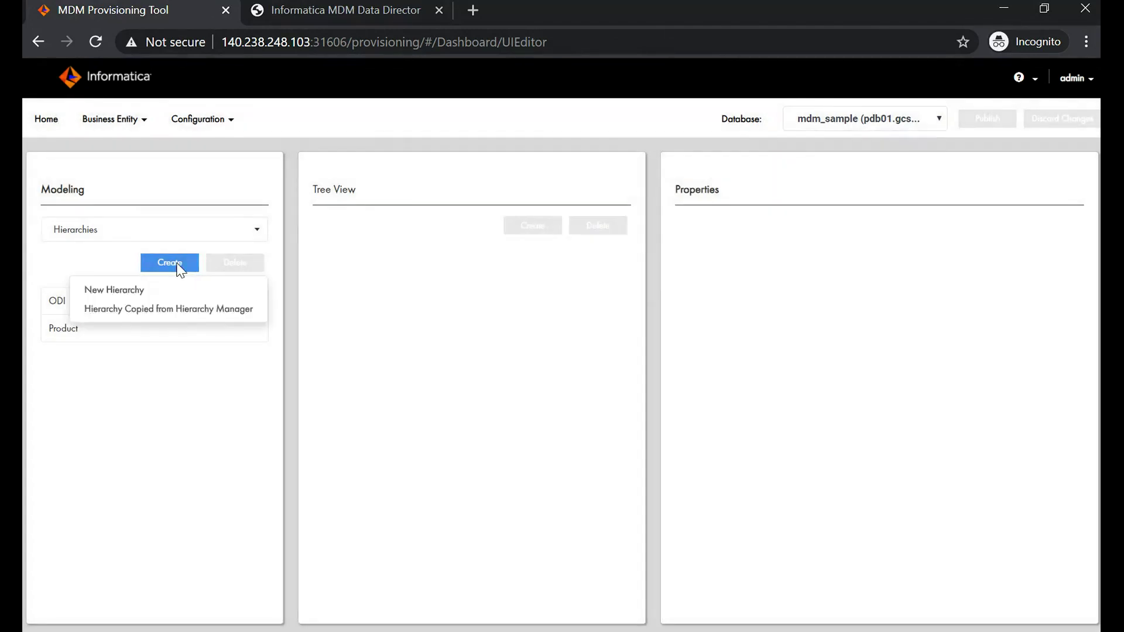
{"action": "left_click", "coordinate": [168, 311]}
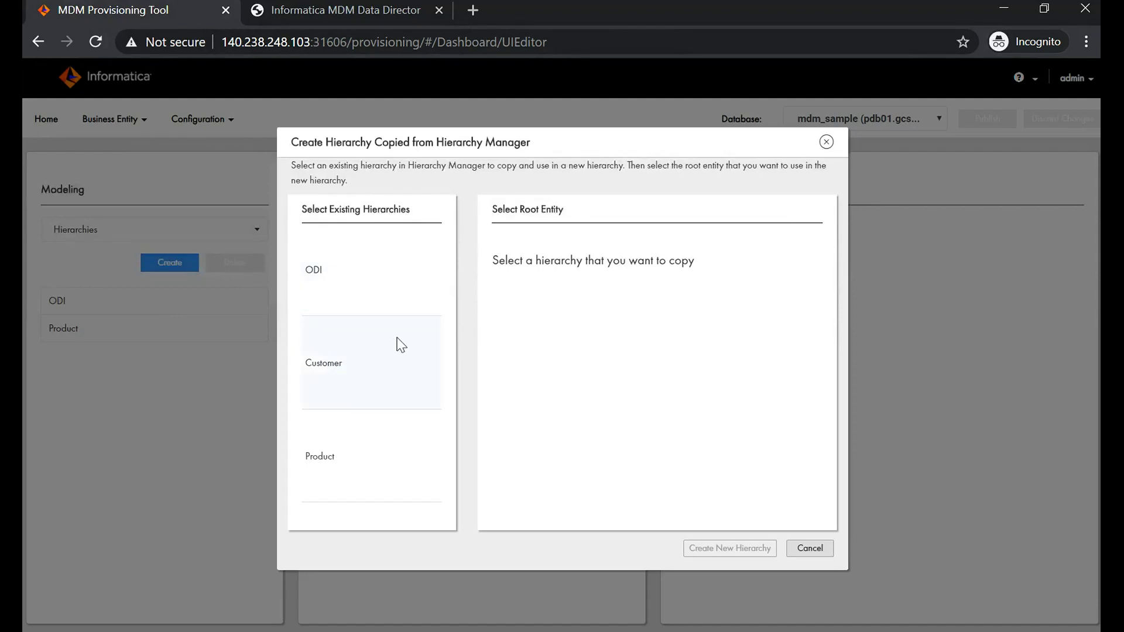
{"action": "left_click", "coordinate": [359, 386]}
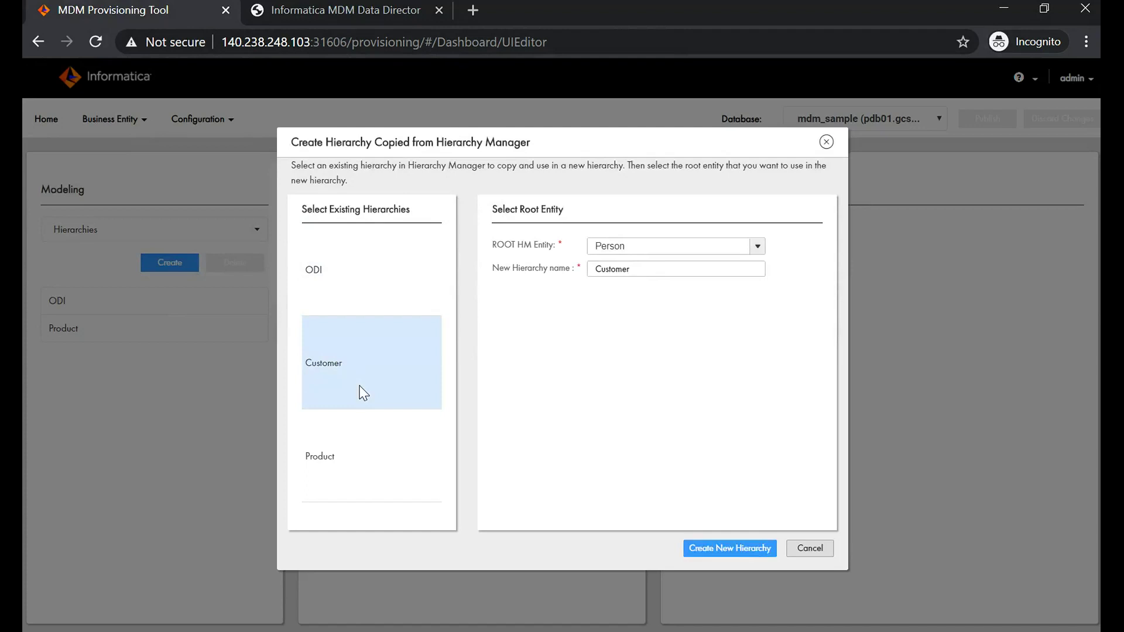
{"action": "left_click", "coordinate": [757, 246]}
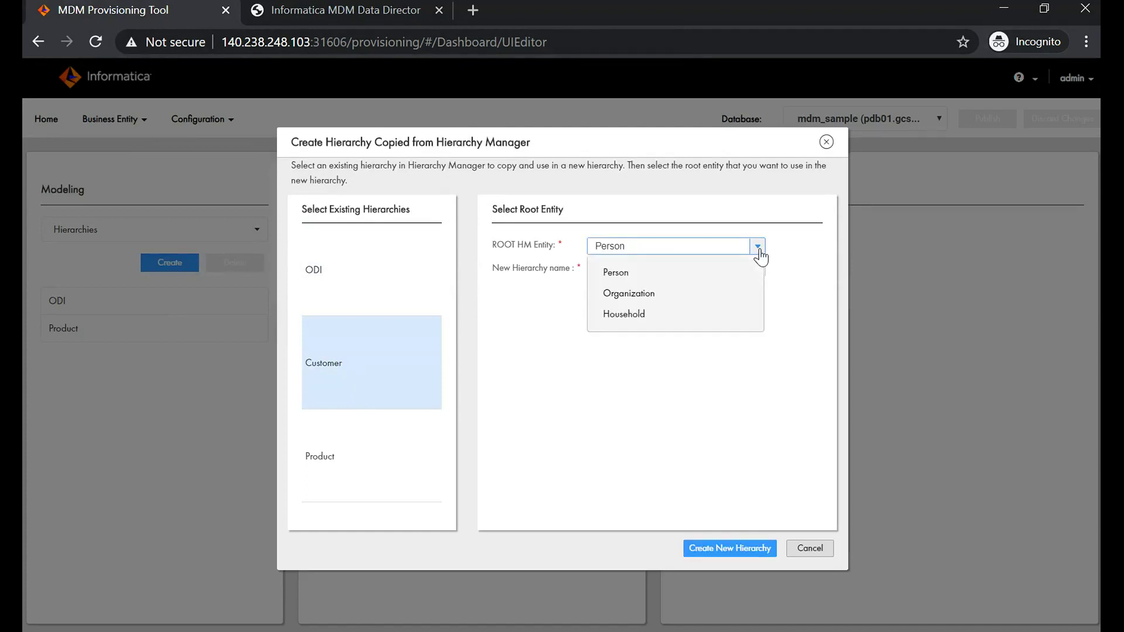
{"action": "left_click", "coordinate": [629, 281]}
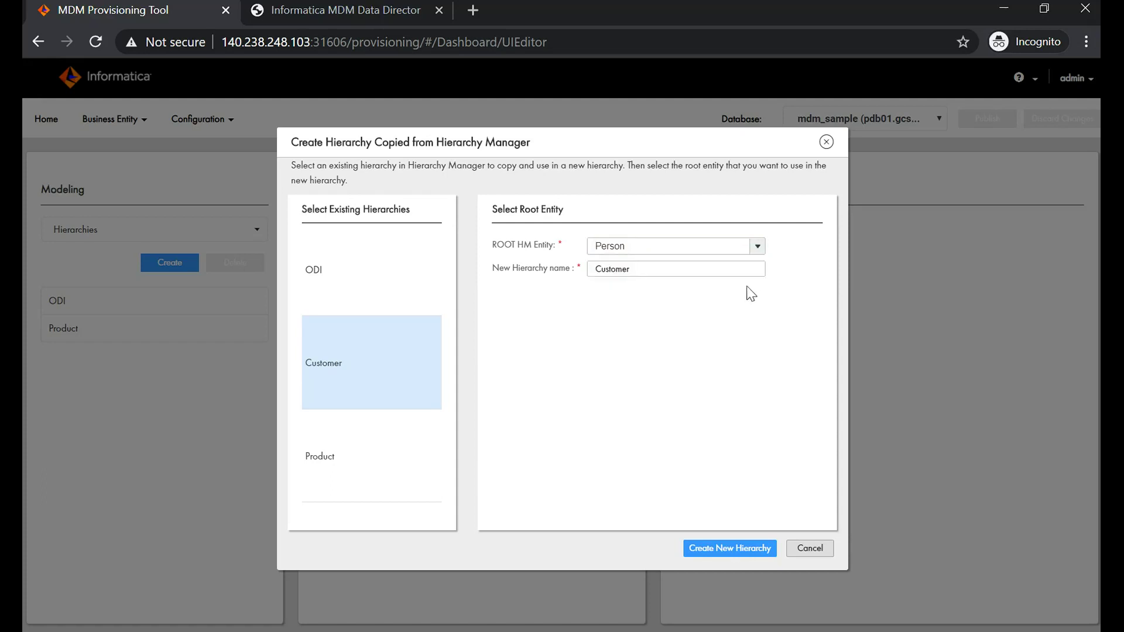
{"action": "left_click", "coordinate": [709, 550]}
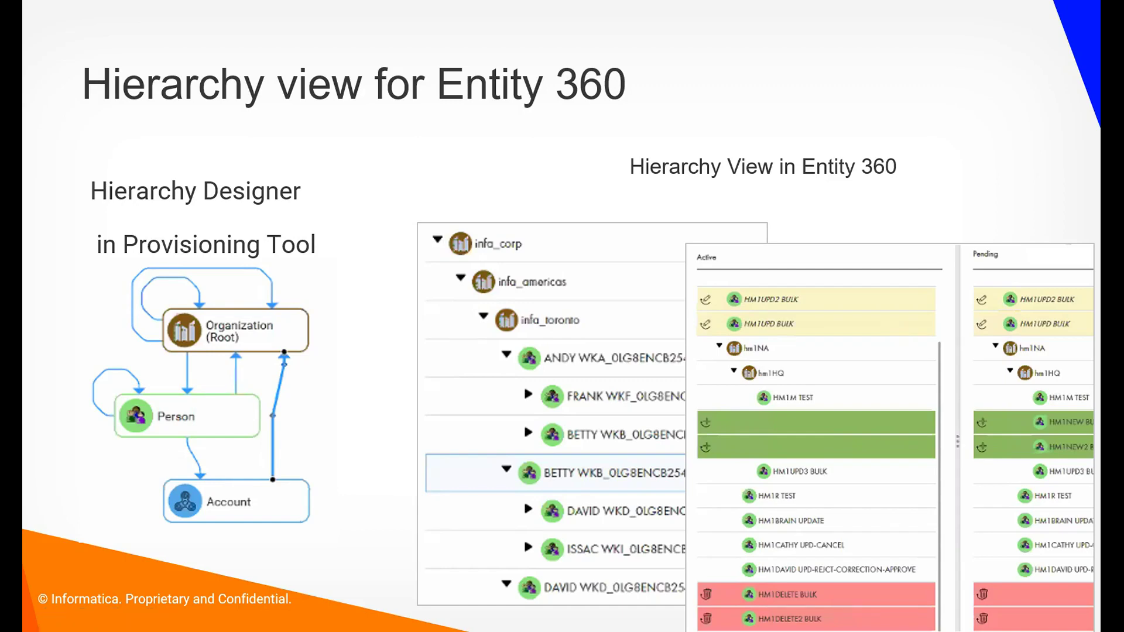
{"action": "key", "text": "Right"}
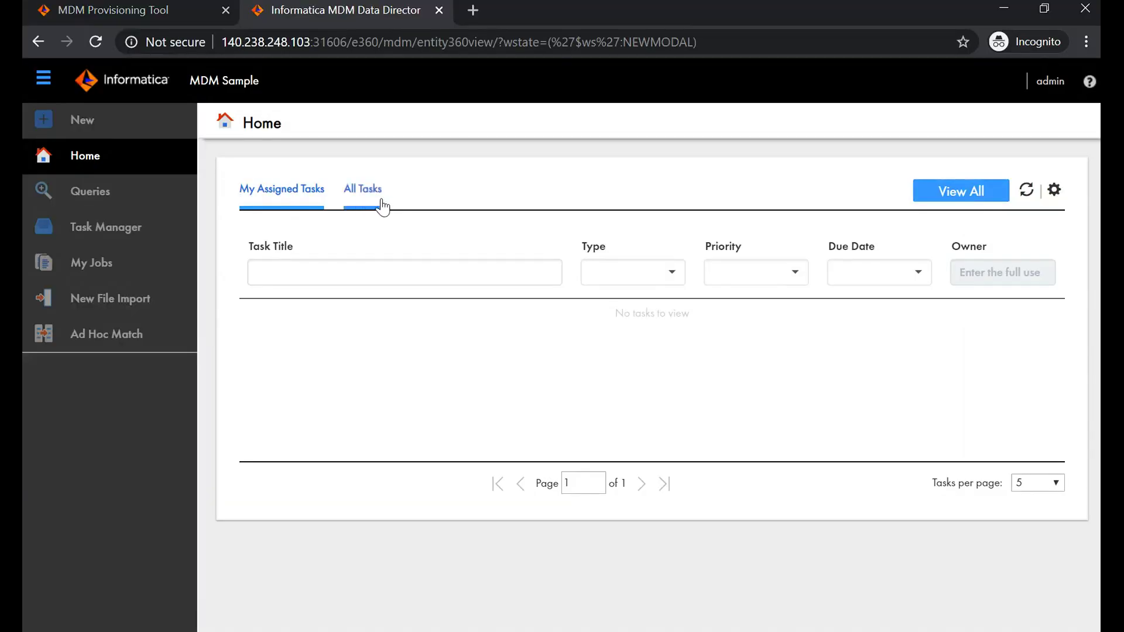
- View all tasks on the home page, and open the saved public Organization query
{"action": "left_click", "coordinate": [365, 197]}
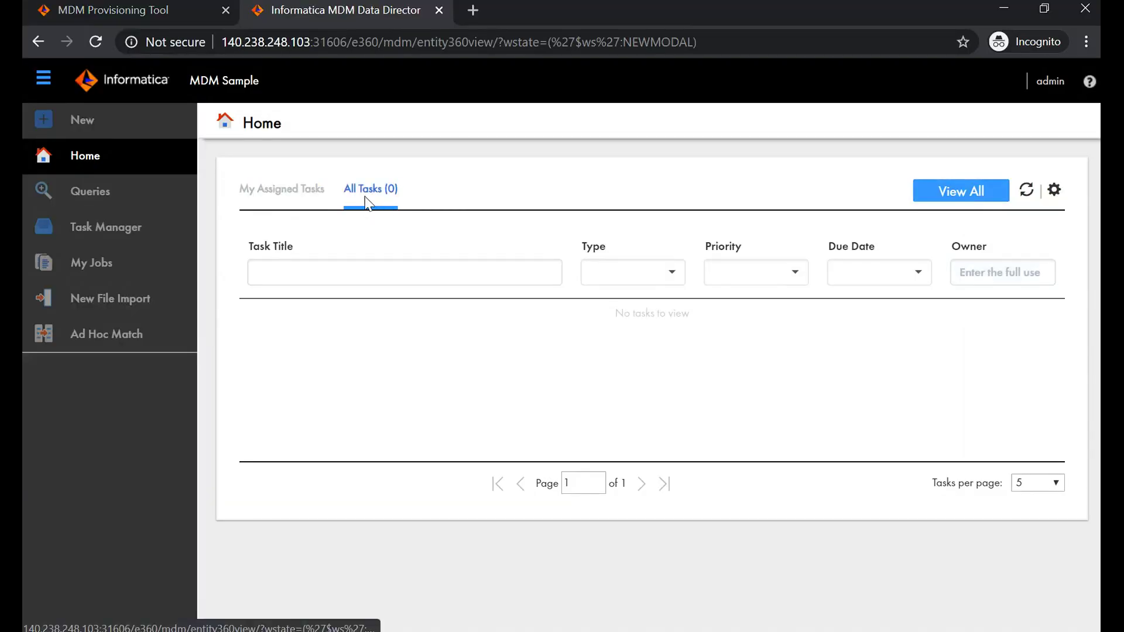
{"action": "left_click", "coordinate": [135, 189]}
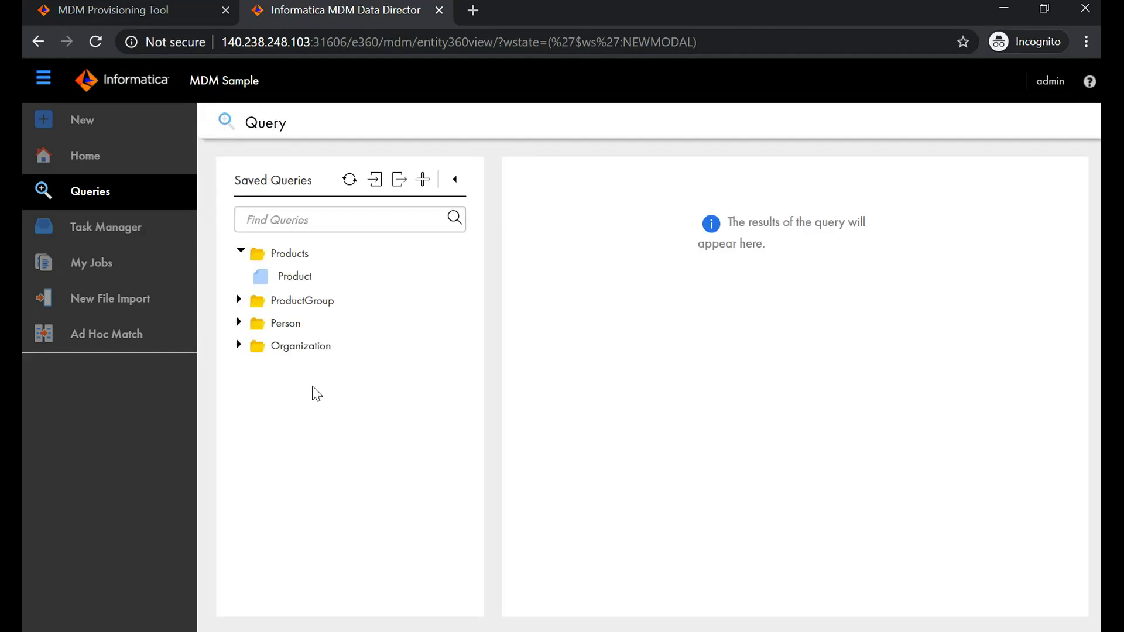
{"action": "left_click", "coordinate": [238, 345]}
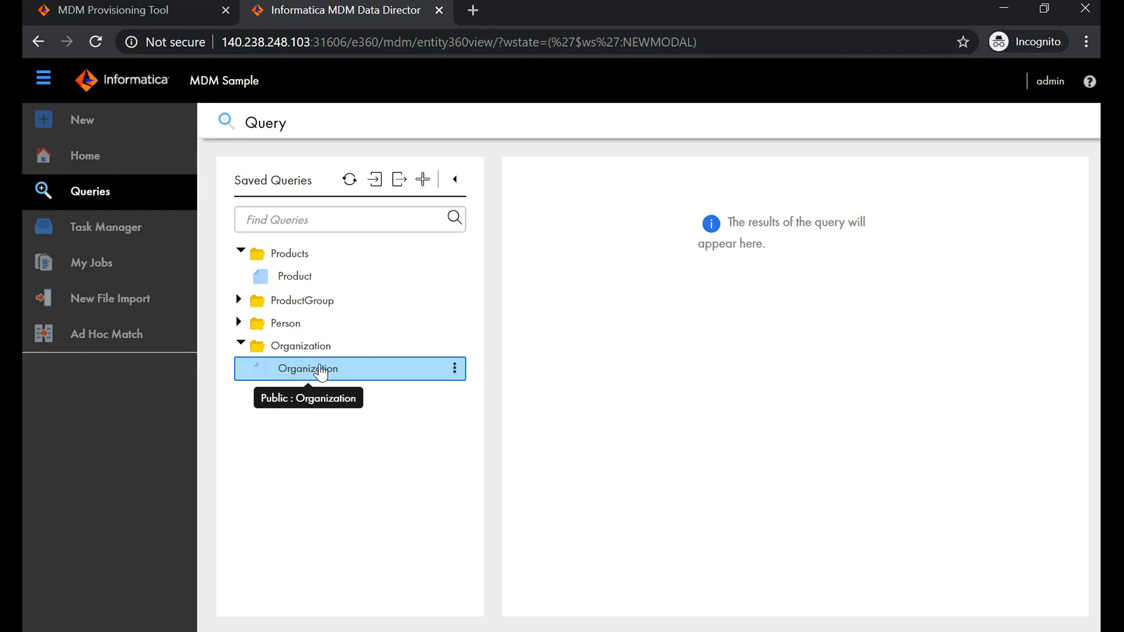
{"action": "left_click", "coordinate": [320, 369]}
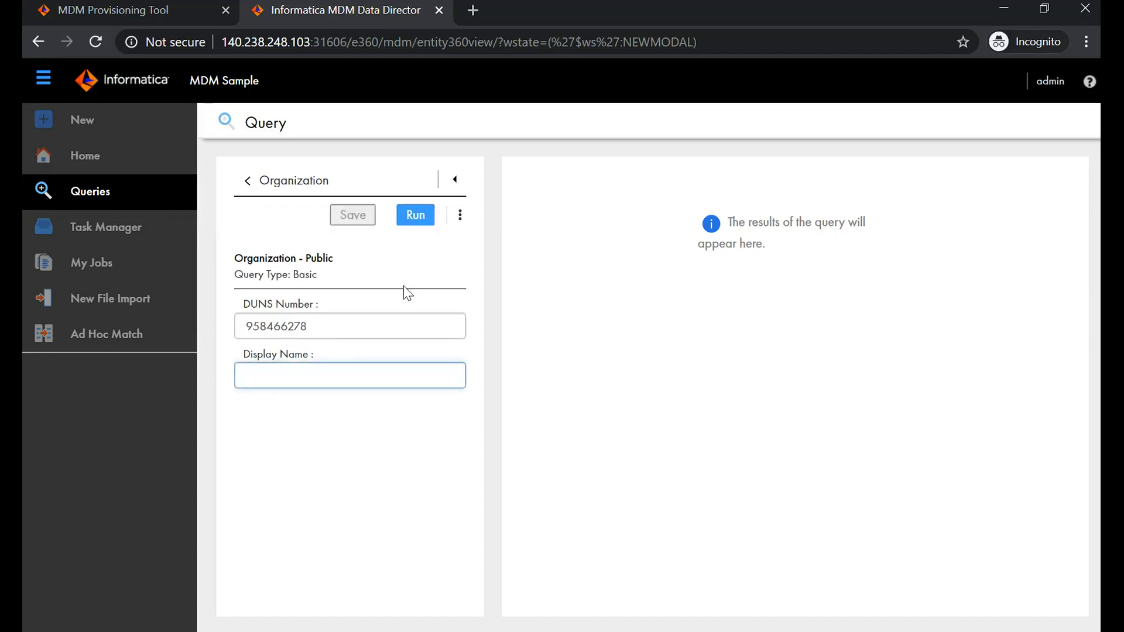
- Clear the DUNS number filter and run the Organization query without any criteria
{"action": "left_click", "coordinate": [292, 326]}
{"action": "double_click", "coordinate": [293, 326]}
{"action": "key", "text": "BackSpace"}
{"action": "key", "text": "Return"}
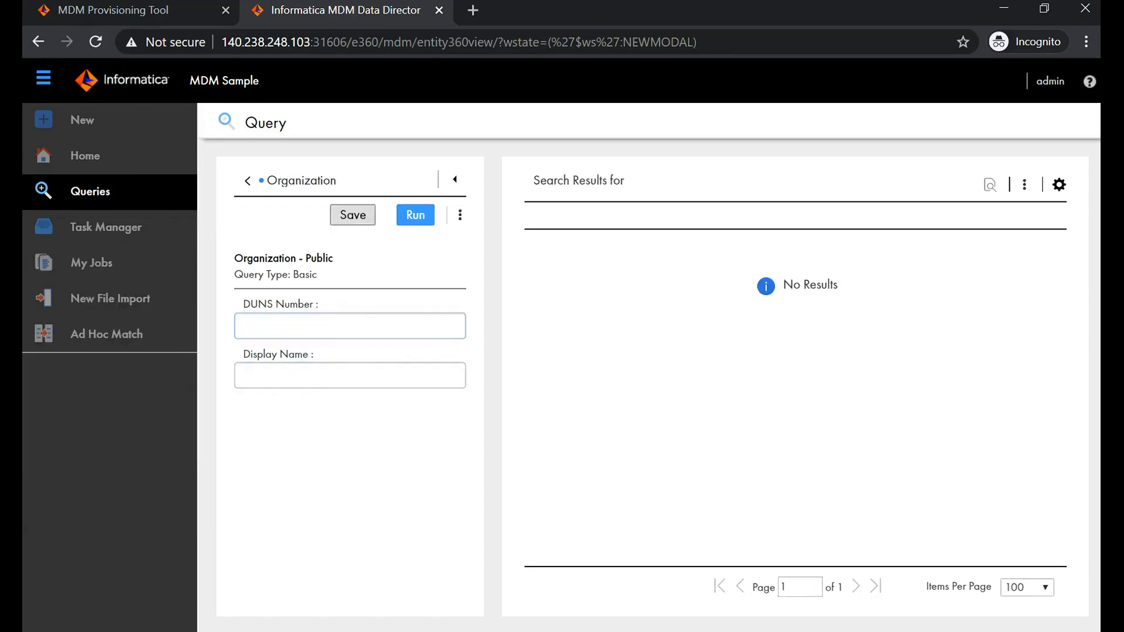
- Open the hierarchy view of the New Line Television, Inc. record from the query results
{"action": "mouse_move", "coordinate": [11, 398]}
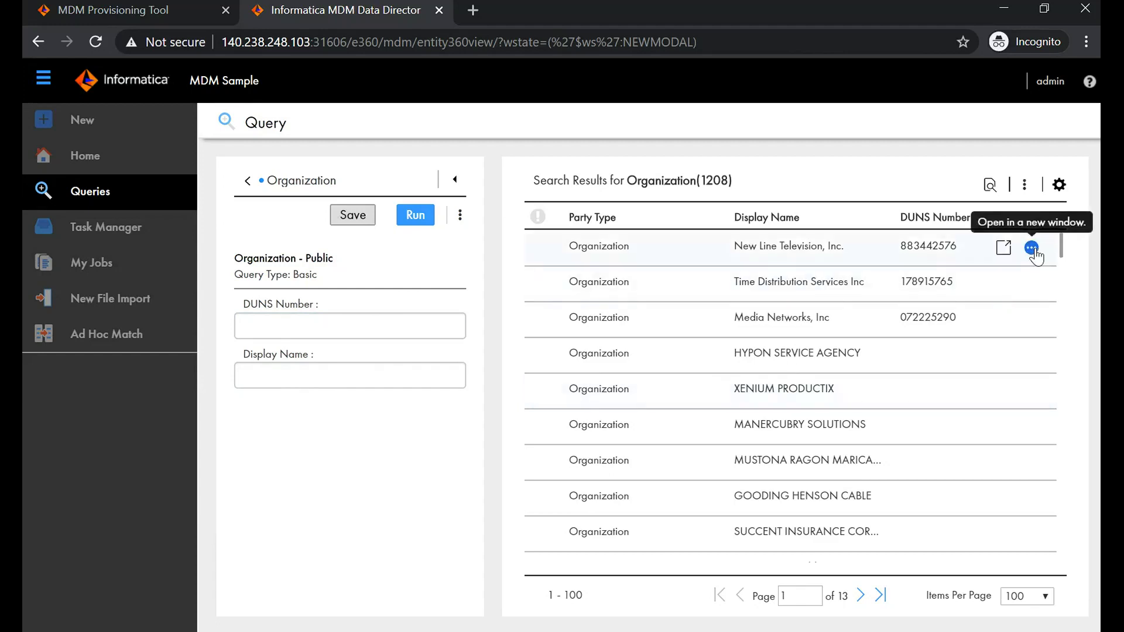
{"action": "left_click", "coordinate": [1032, 249]}
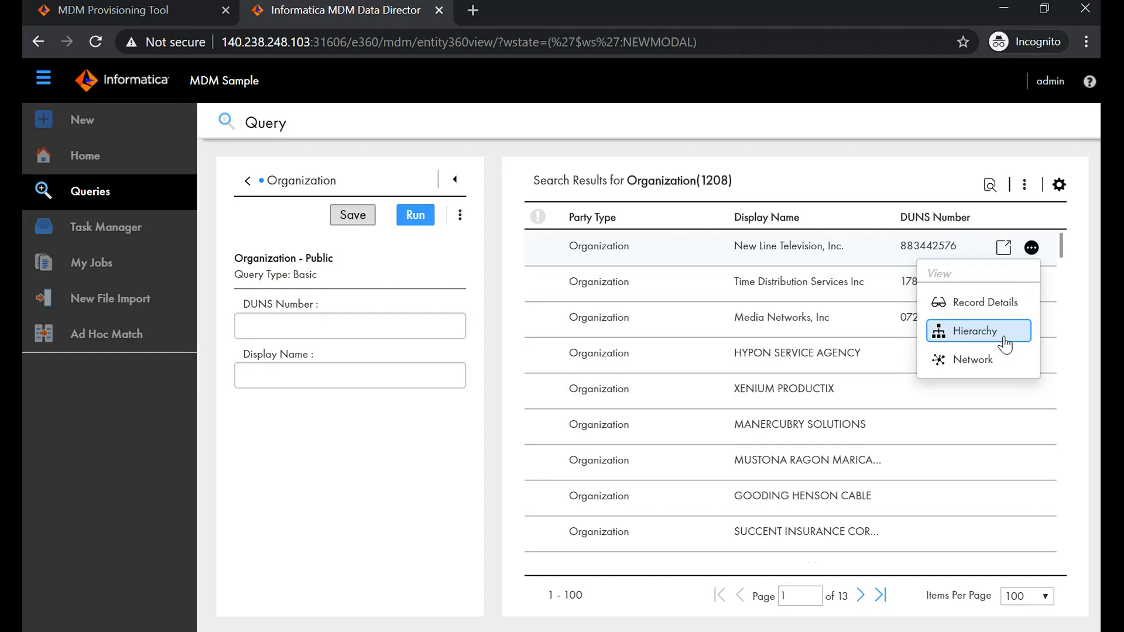
{"action": "left_click", "coordinate": [966, 335]}
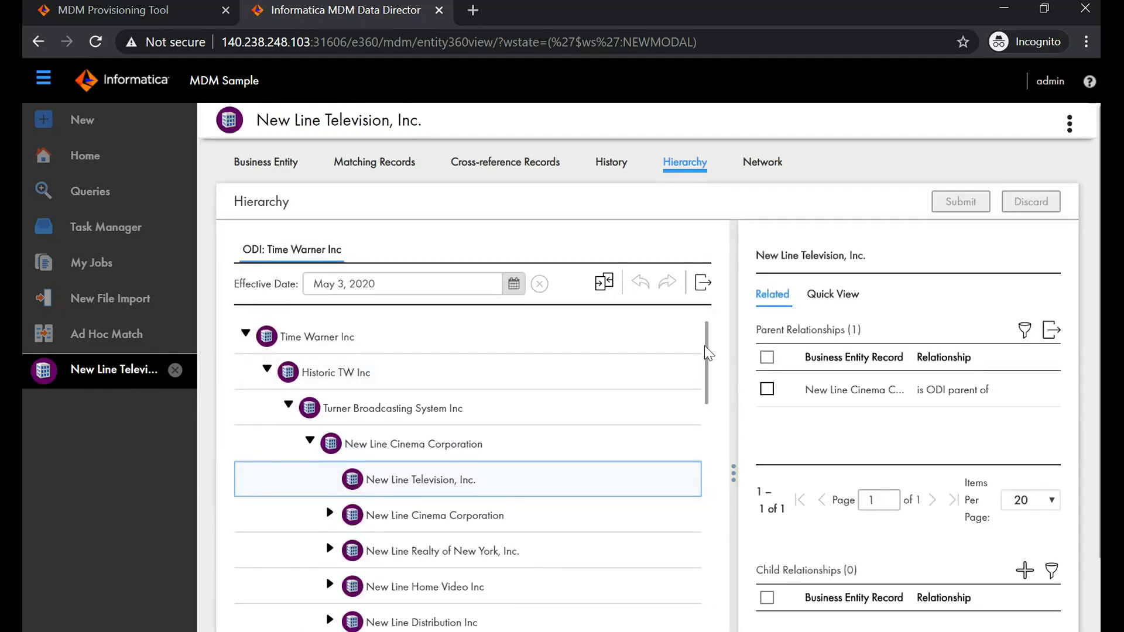
- Examine the Time Warner Inc ODI hierarchy tree, including the Turner and Historic TW branches
{"action": "left_click_drag", "start_coordinate": [708, 353], "coordinate": [522, 448]}
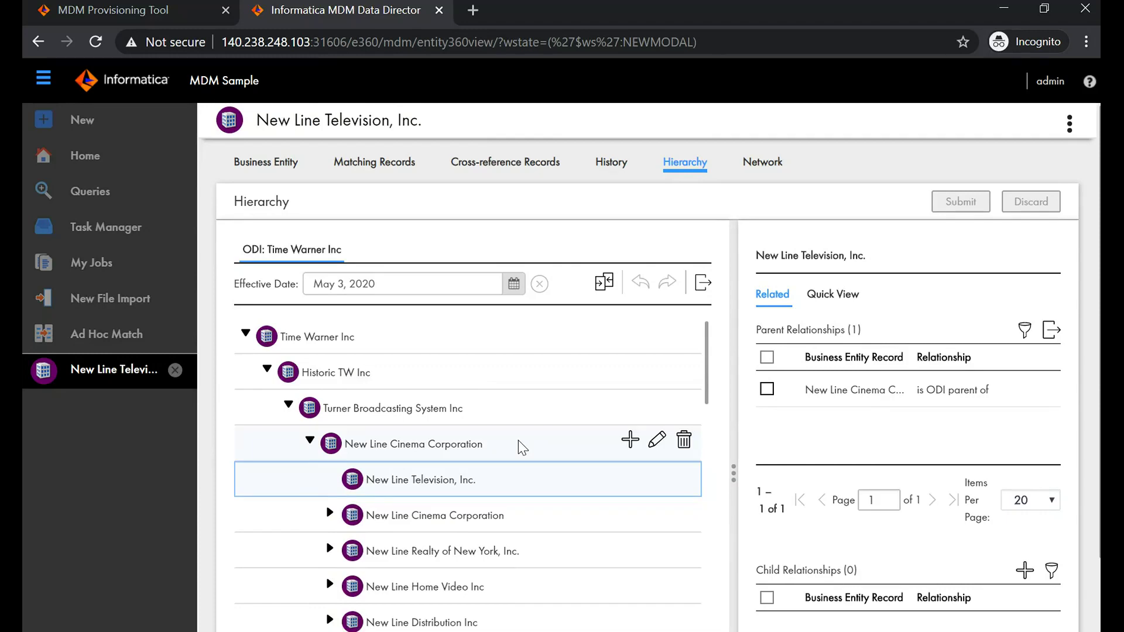
{"action": "scroll", "coordinate": [327, 436], "scroll_direction": "down", "scroll_amount": 8}
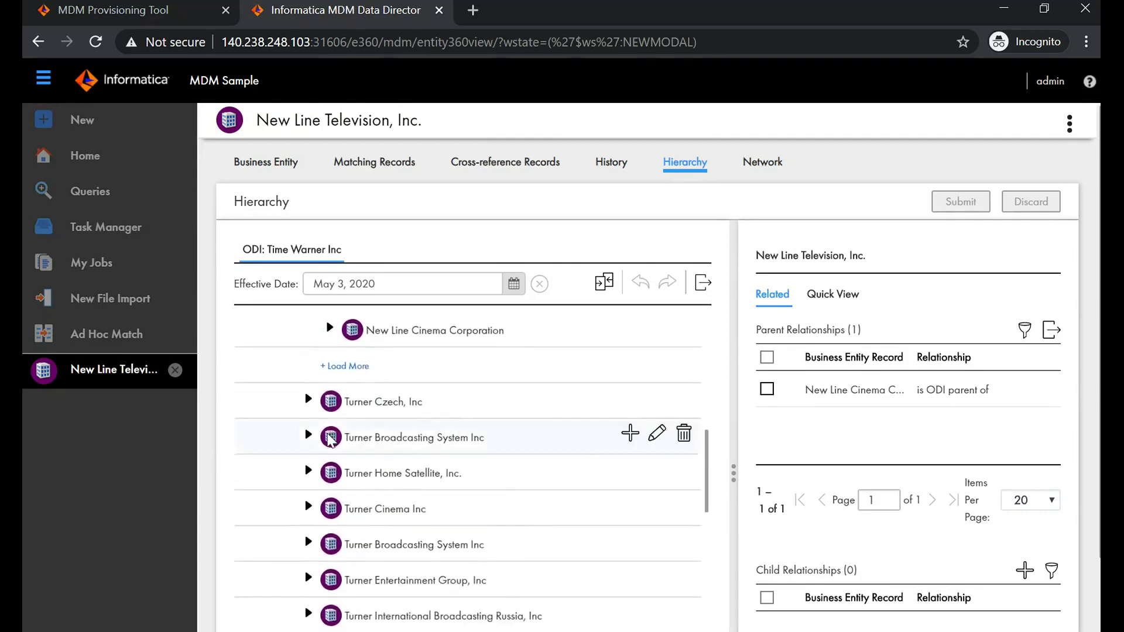
{"action": "scroll", "coordinate": [329, 439], "scroll_direction": "down", "scroll_amount": 3}
{"action": "left_click", "coordinate": [308, 410]}
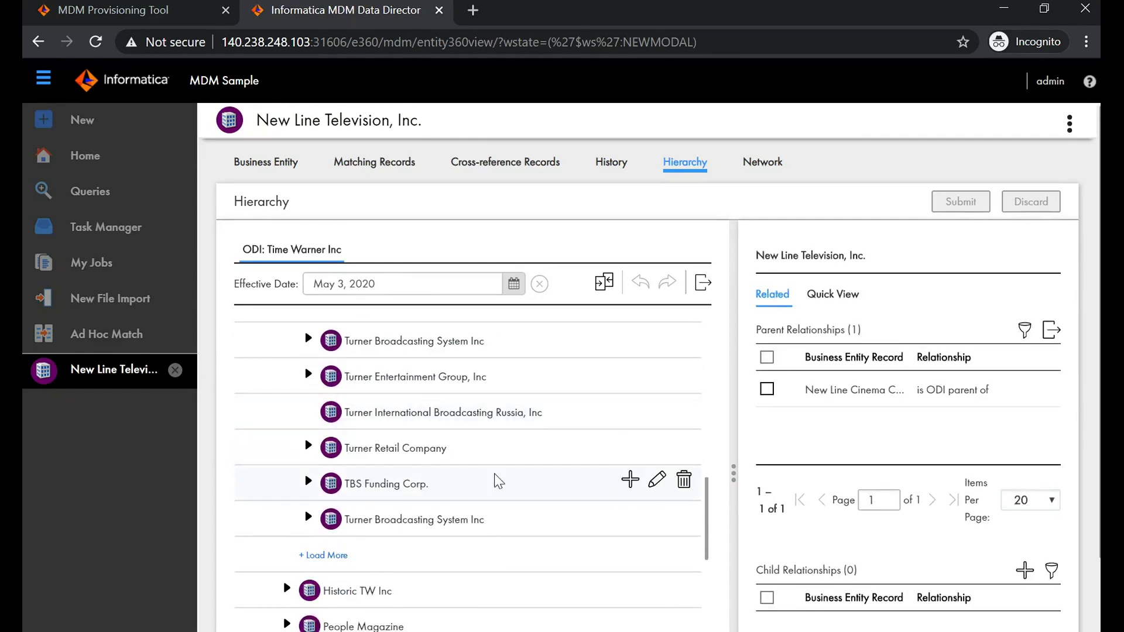
{"action": "scroll", "coordinate": [518, 434], "scroll_direction": "down", "scroll_amount": 4}
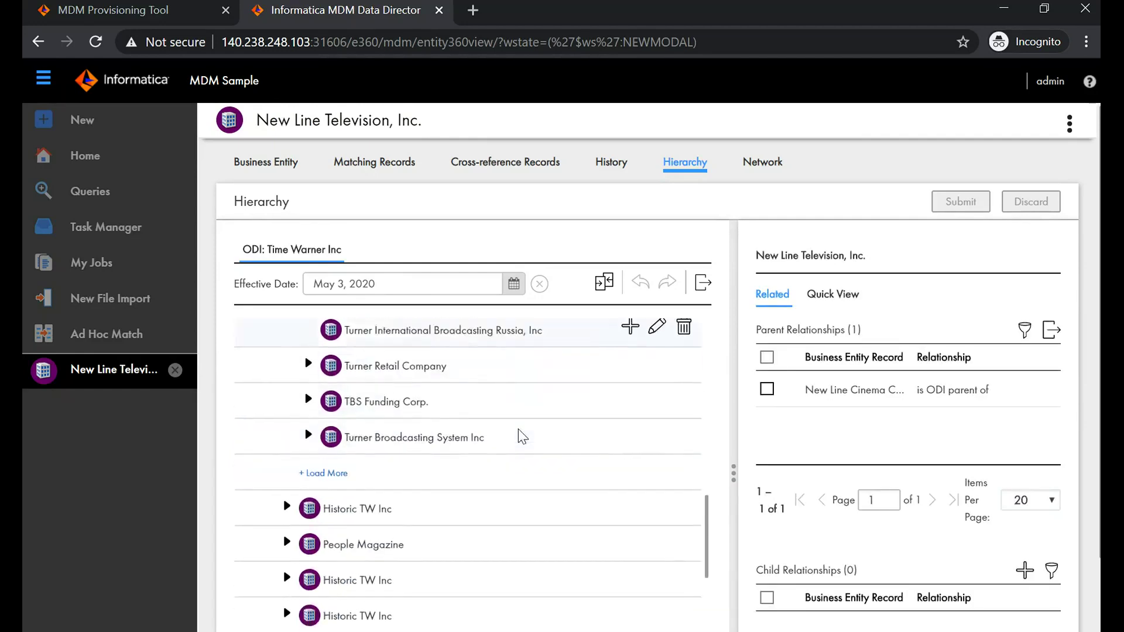
{"action": "scroll", "coordinate": [523, 436], "scroll_direction": "down", "scroll_amount": 6}
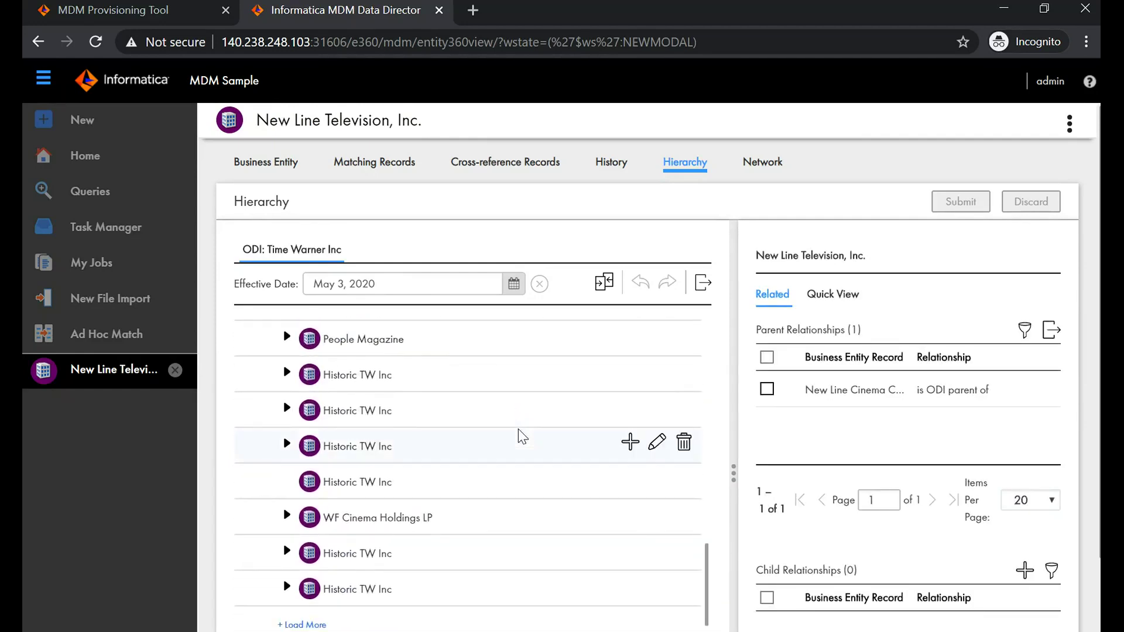
{"action": "scroll", "coordinate": [521, 386], "scroll_direction": "down", "scroll_amount": 3}
{"action": "scroll", "coordinate": [520, 386], "scroll_direction": "up", "scroll_amount": 15}
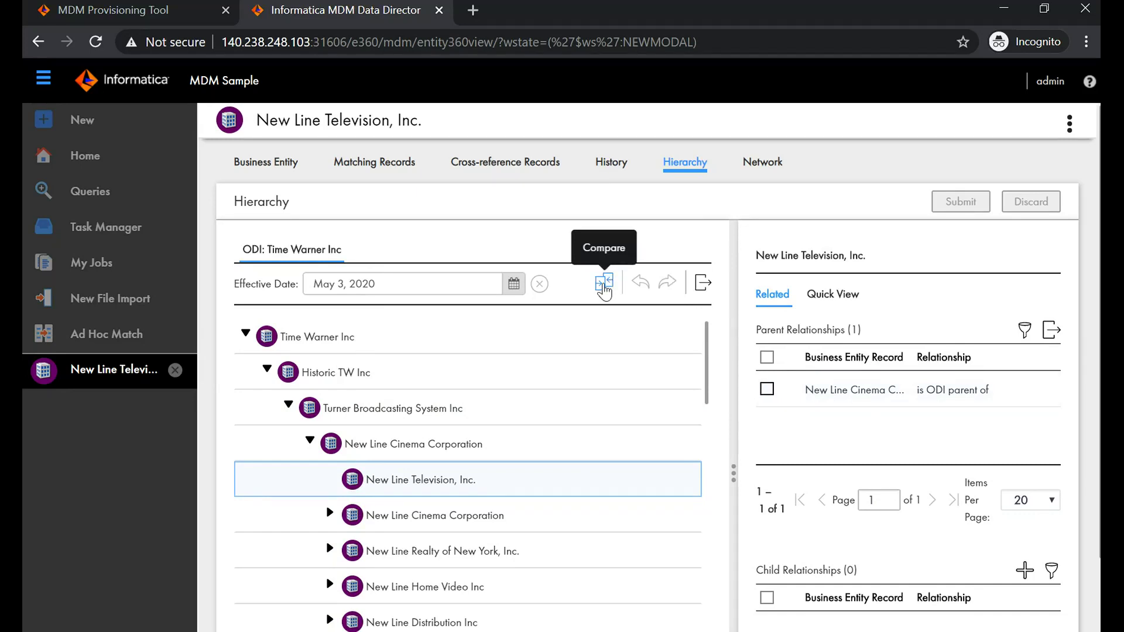
- Compare the hierarchy with its version at the history date May 12, 2020
{"action": "left_click", "coordinate": [604, 284]}
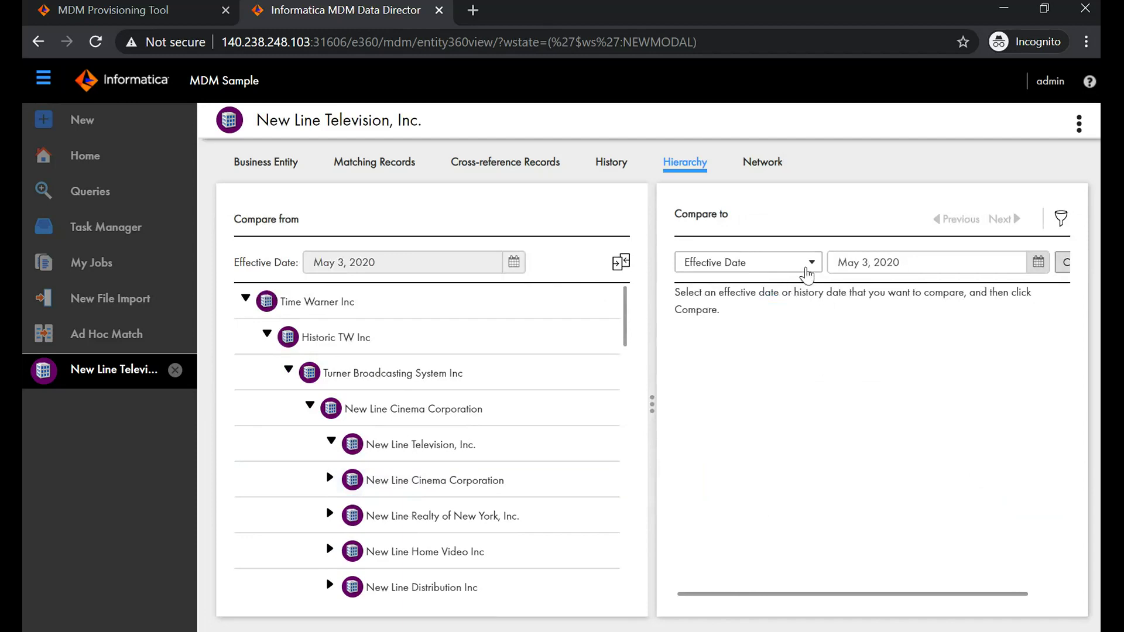
{"action": "left_click", "coordinate": [809, 265]}
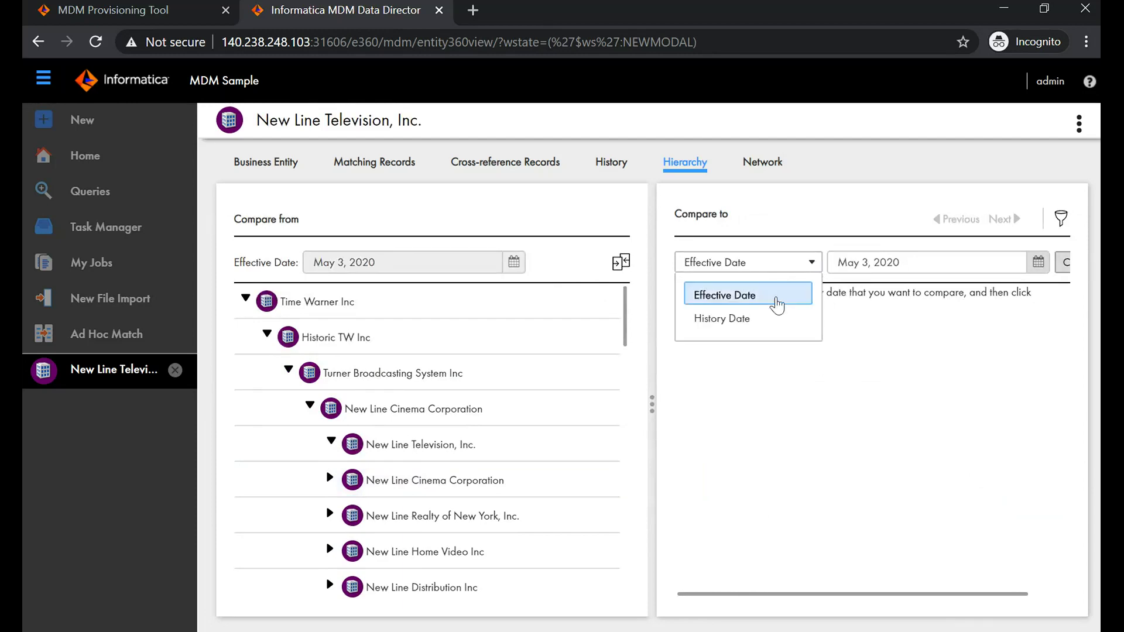
{"action": "left_click", "coordinate": [755, 323]}
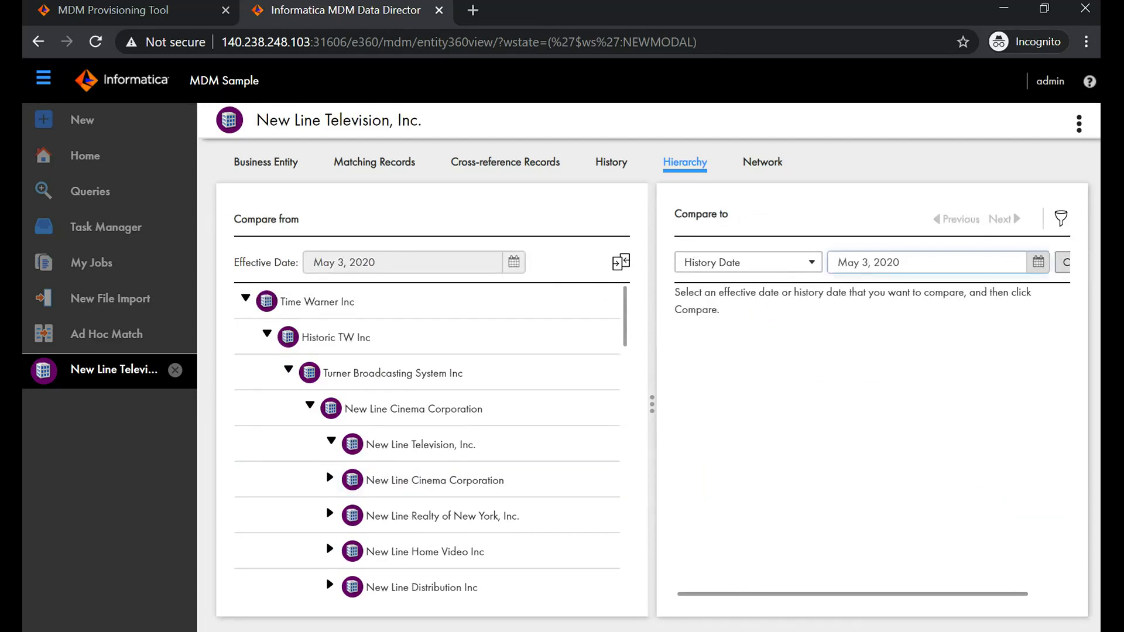
{"action": "left_click", "coordinate": [1037, 262]}
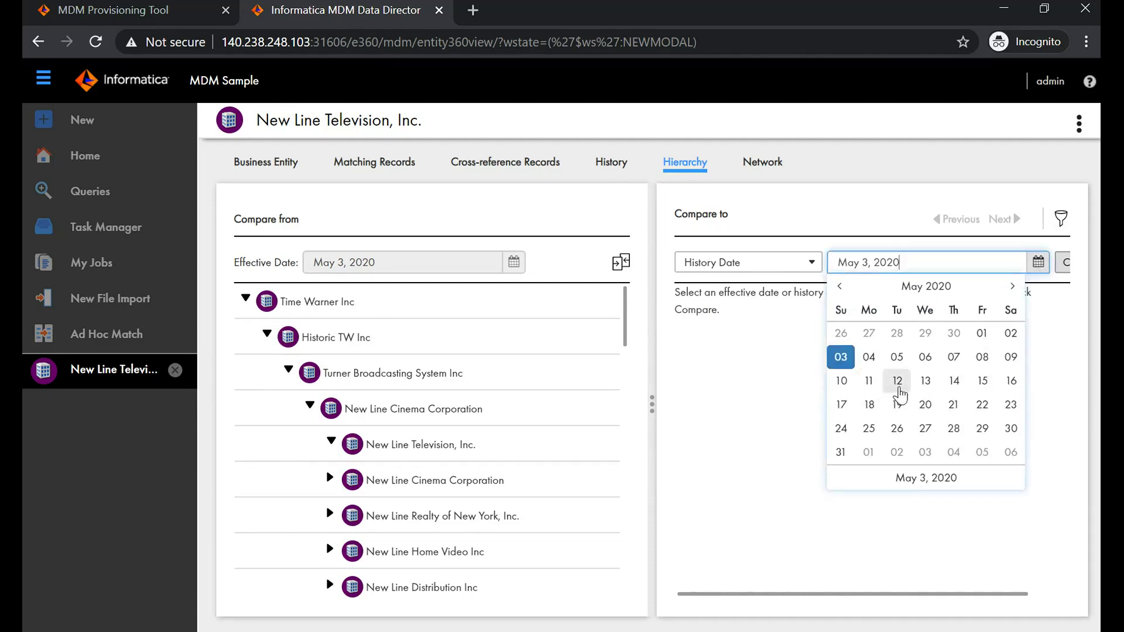
{"action": "left_click", "coordinate": [898, 383]}
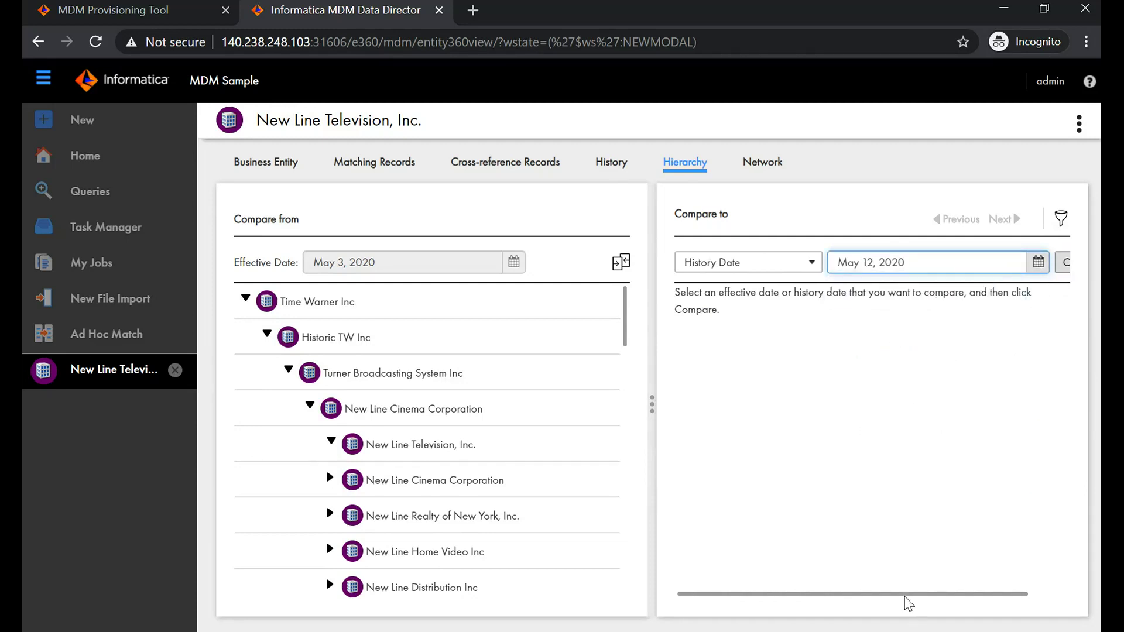
{"action": "left_click_drag", "start_coordinate": [906, 598], "coordinate": [960, 599]}
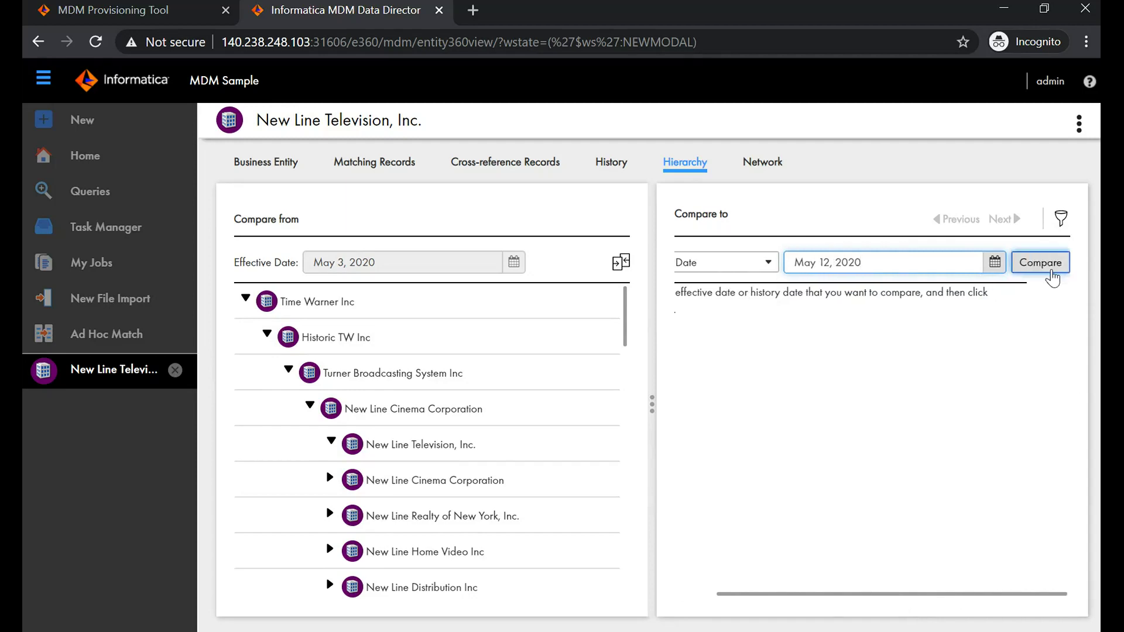
{"action": "left_click", "coordinate": [1053, 263]}
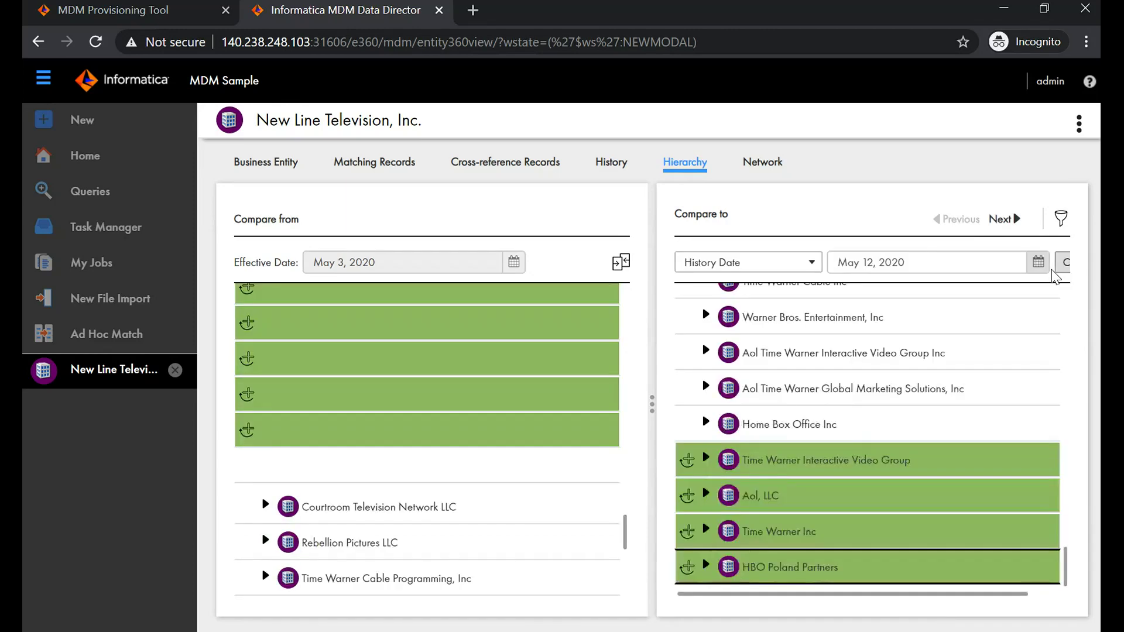
- Examine the highlighted added and deleted relationships in both compared hierarchy trees
{"action": "scroll", "coordinate": [529, 374], "scroll_direction": "up", "scroll_amount": 5}
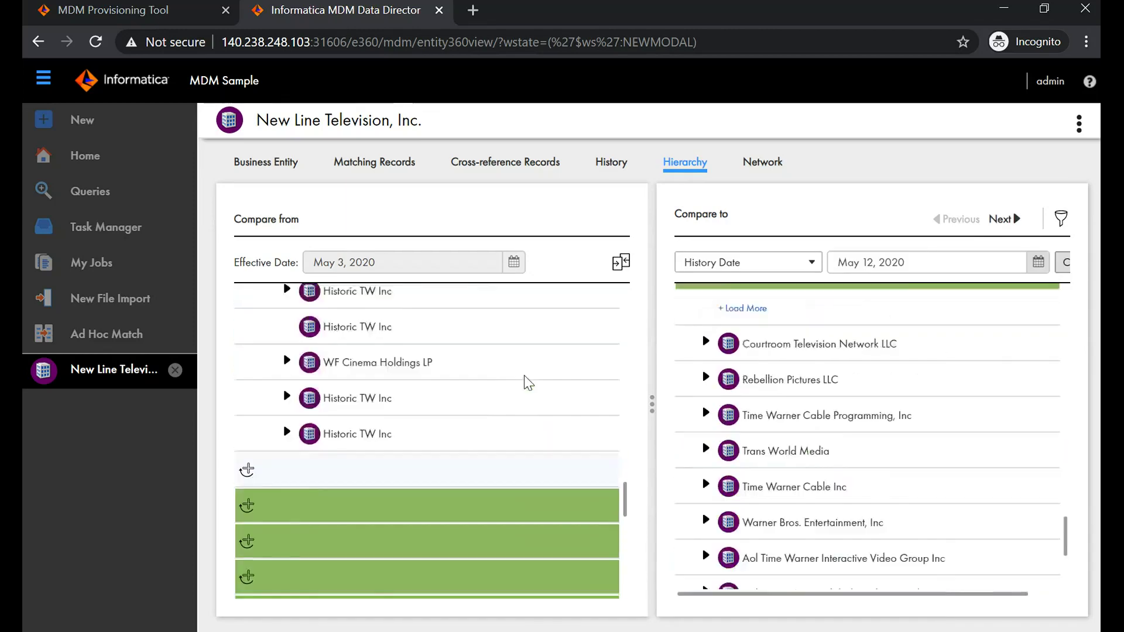
{"action": "scroll", "coordinate": [528, 382], "scroll_direction": "up", "scroll_amount": 10}
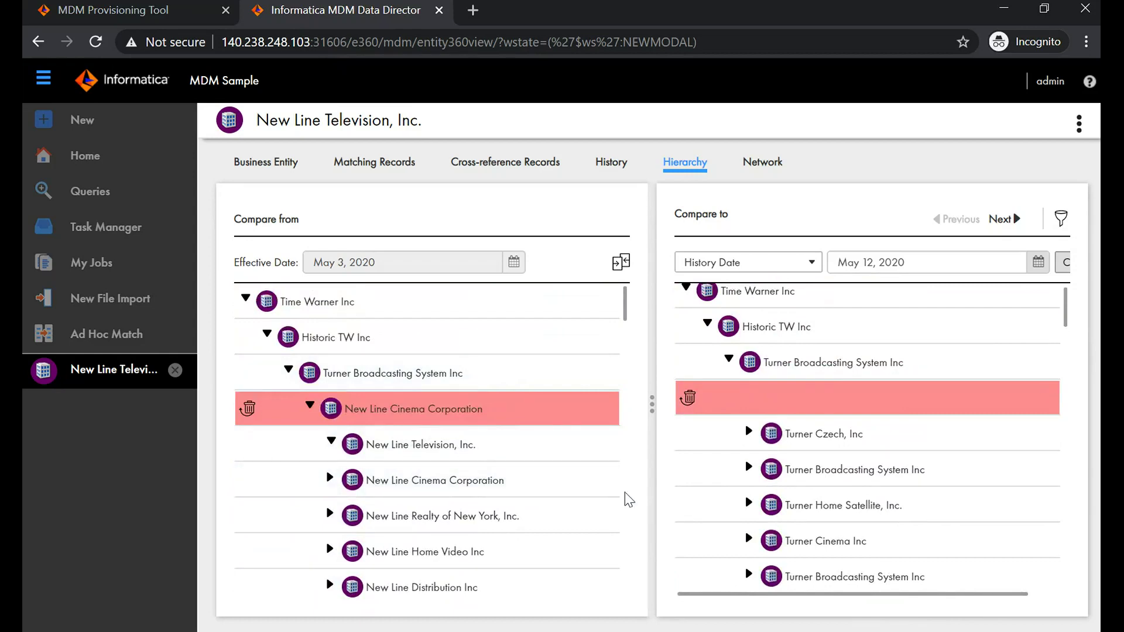
{"action": "scroll", "coordinate": [555, 517], "scroll_direction": "down", "scroll_amount": 1}
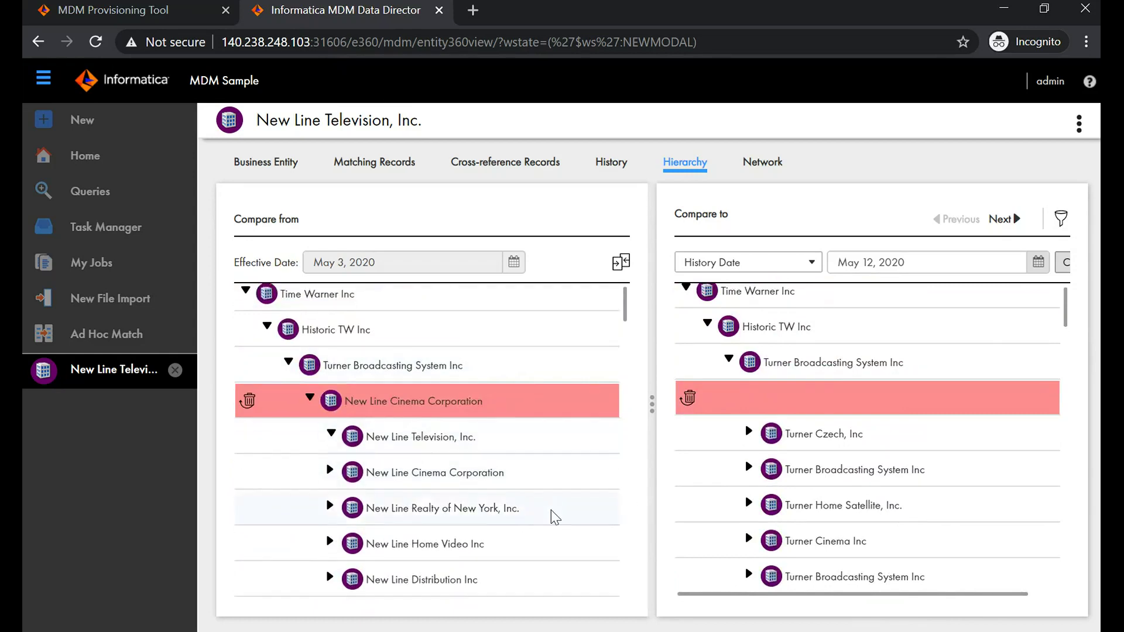
{"action": "scroll", "coordinate": [553, 514], "scroll_direction": "down", "scroll_amount": 10}
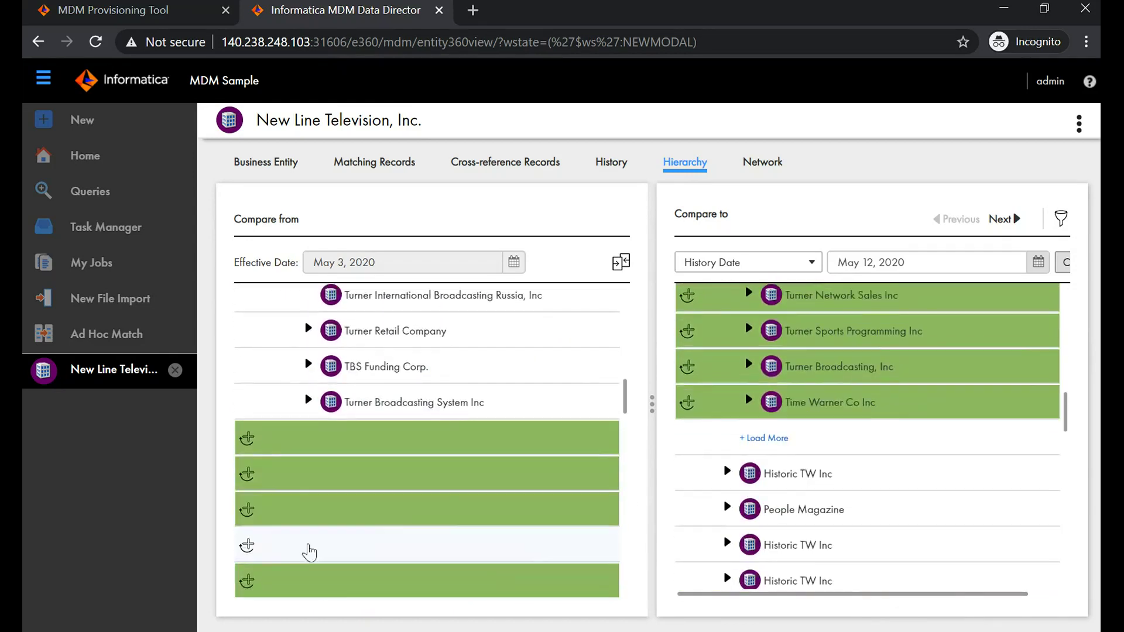
{"action": "scroll", "coordinate": [622, 513], "scroll_direction": "down", "scroll_amount": 5}
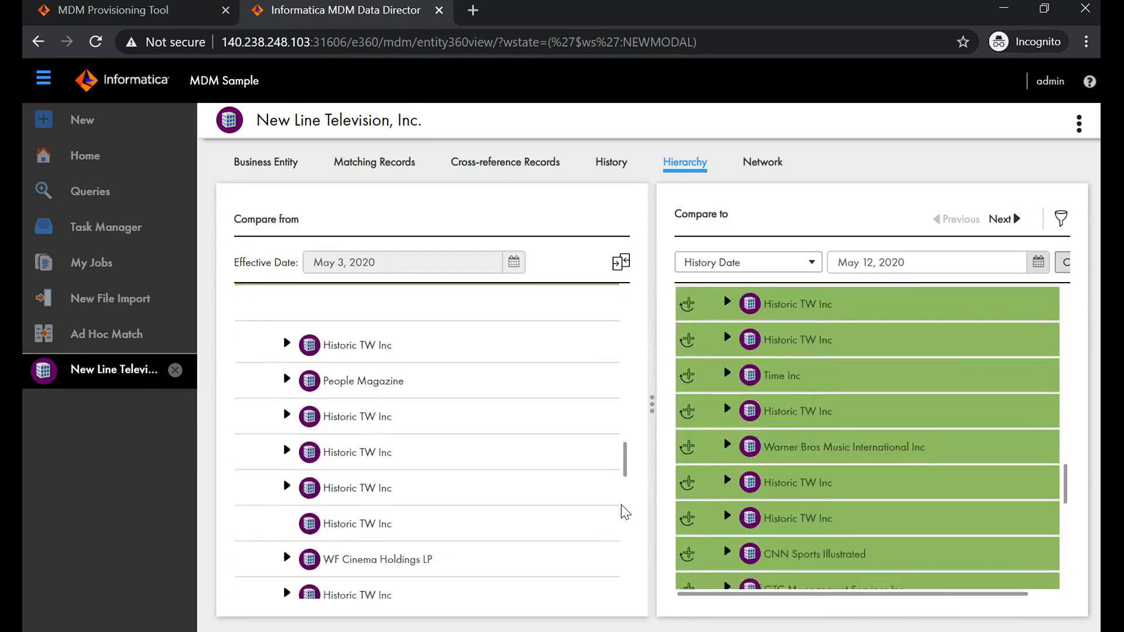
{"action": "scroll", "coordinate": [621, 506], "scroll_direction": "down", "scroll_amount": 5}
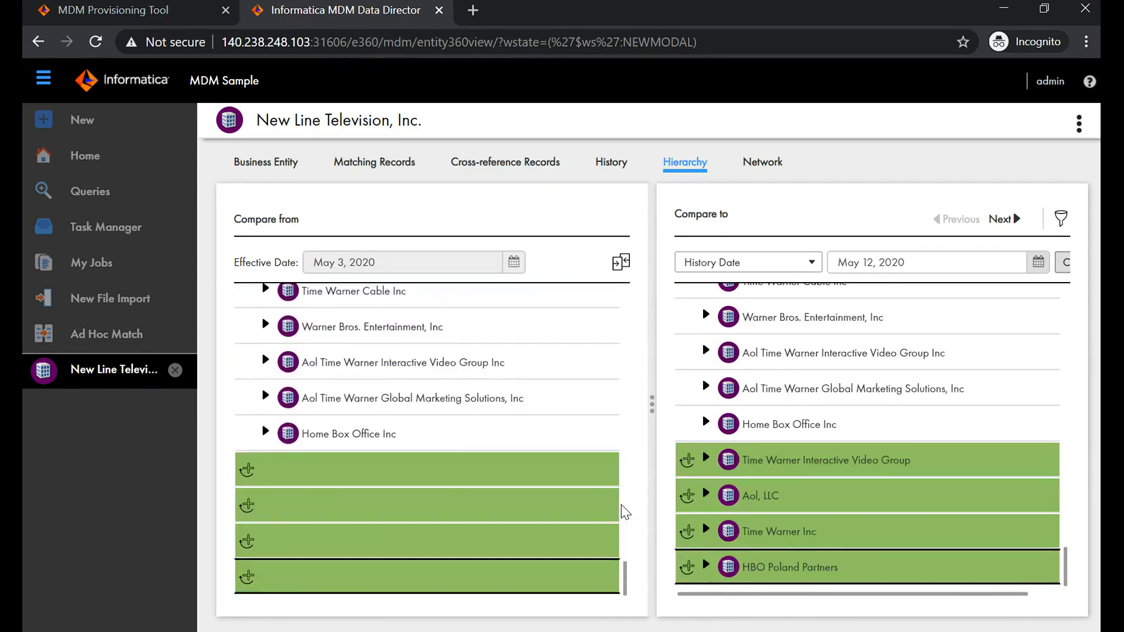
- Leave the date comparison and return to the single Time Warner Inc ODI hierarchy view
{"action": "scroll", "coordinate": [621, 504], "scroll_direction": "up", "scroll_amount": 20}
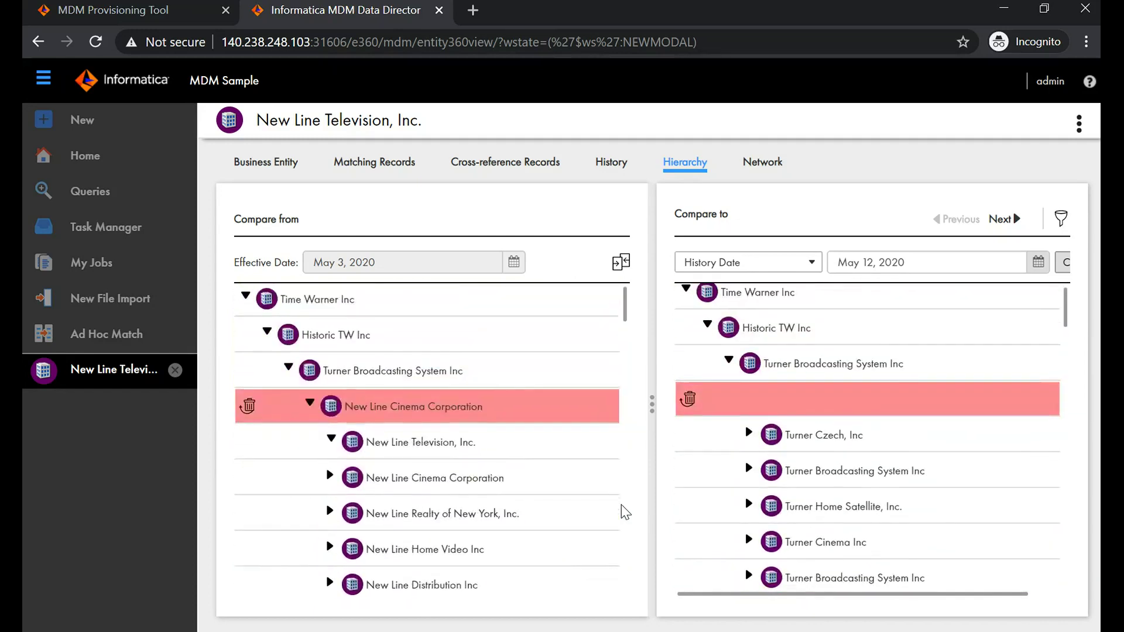
{"action": "scroll", "coordinate": [620, 504], "scroll_direction": "up", "scroll_amount": 2}
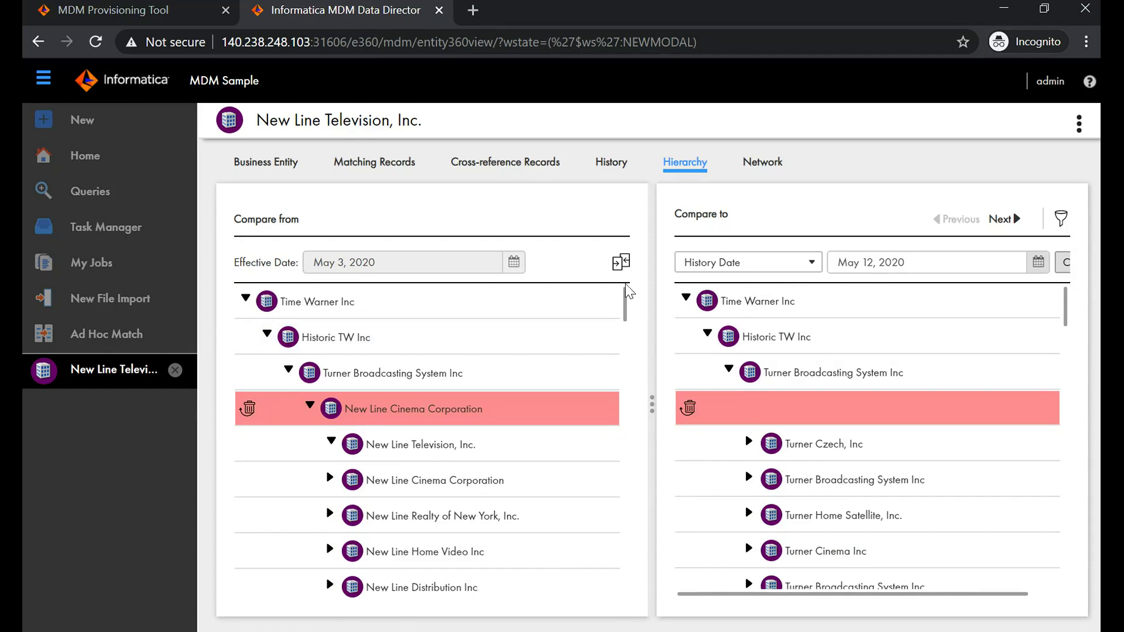
{"action": "left_click", "coordinate": [621, 268]}
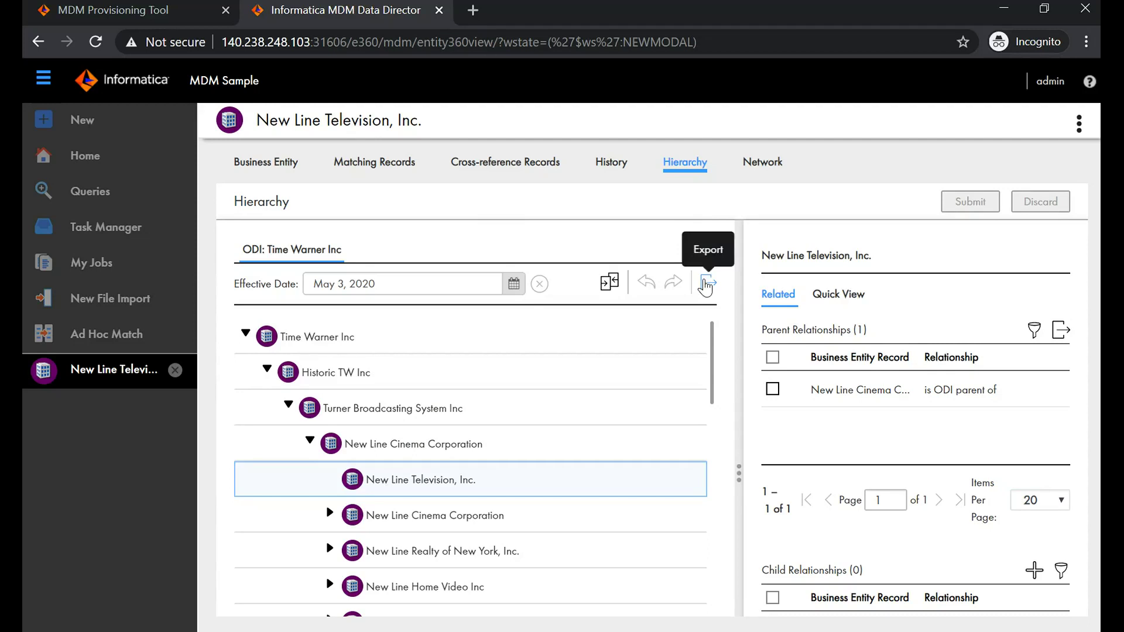
- Export only the expanded part of the Time Warner Inc ODI hierarchy and open the downloaded ODI (1).csv in Excel
{"action": "left_click", "coordinate": [705, 285]}
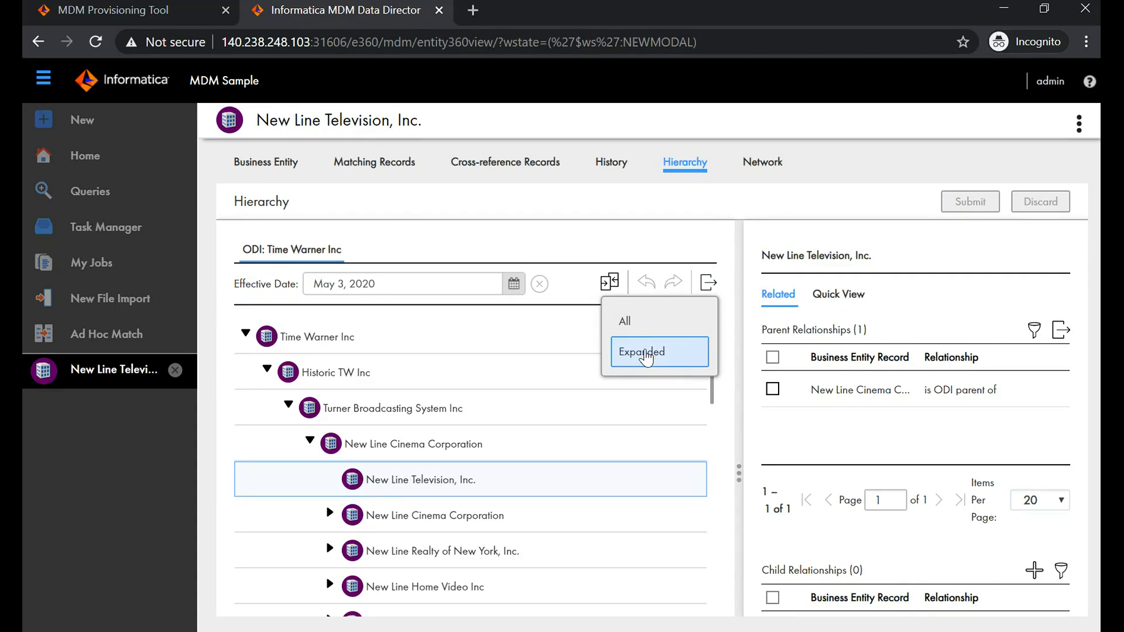
{"action": "left_click", "coordinate": [646, 357]}
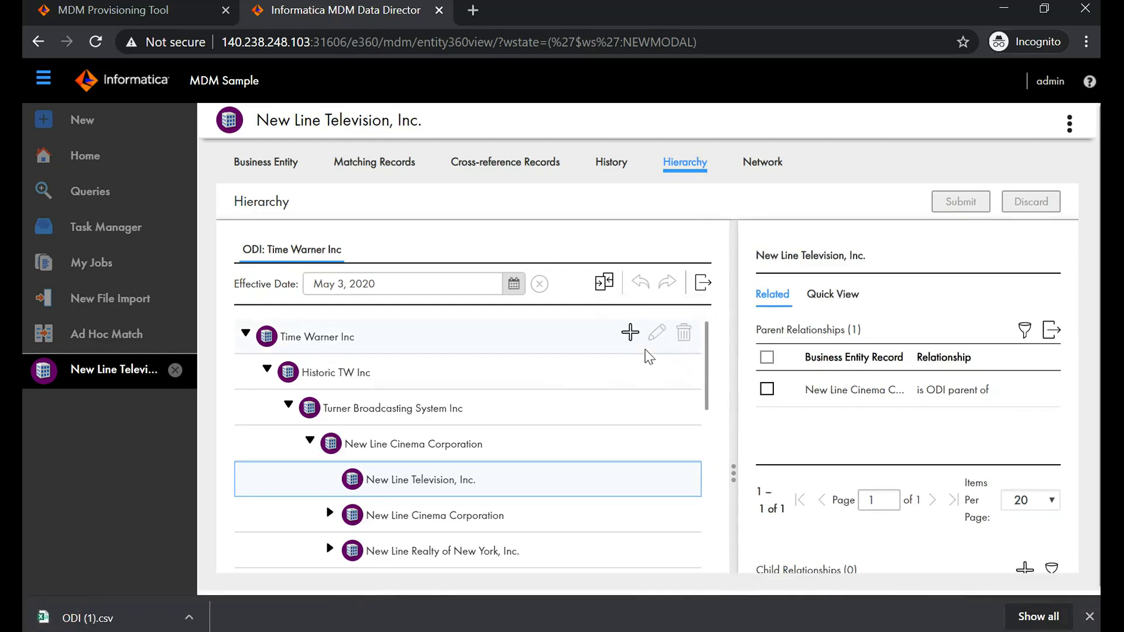
{"action": "left_click", "coordinate": [133, 618]}
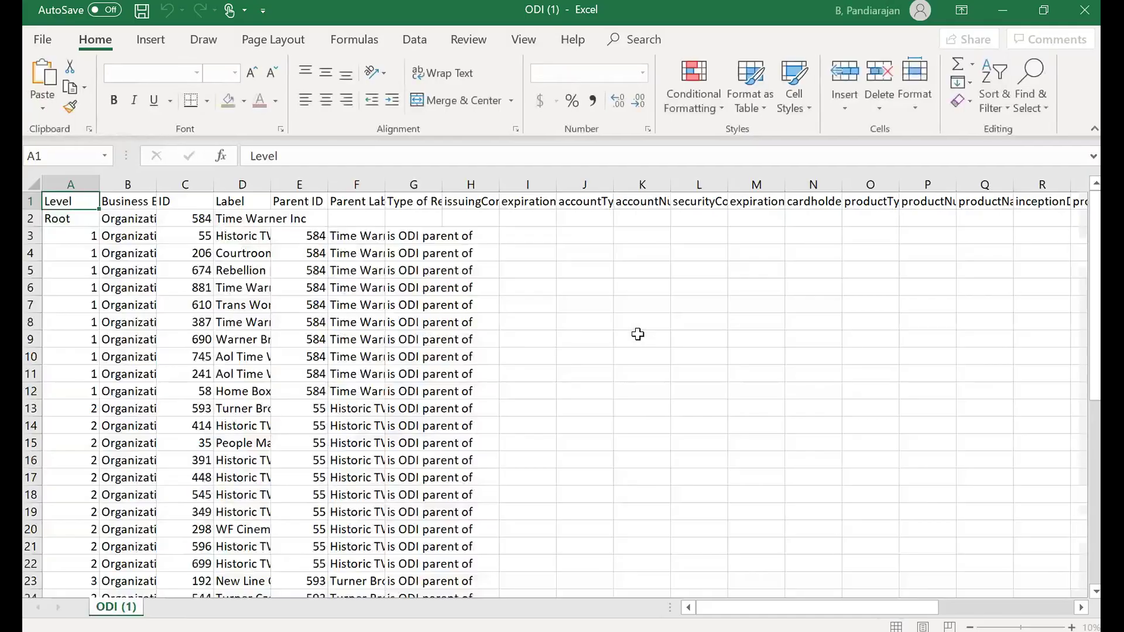
- Examine the exported hierarchy levels and parent relationships, close the spreadsheet and return to the hierarchy tree in MDM Data Director
{"action": "scroll", "coordinate": [637, 334], "scroll_direction": "down", "scroll_amount": 7}
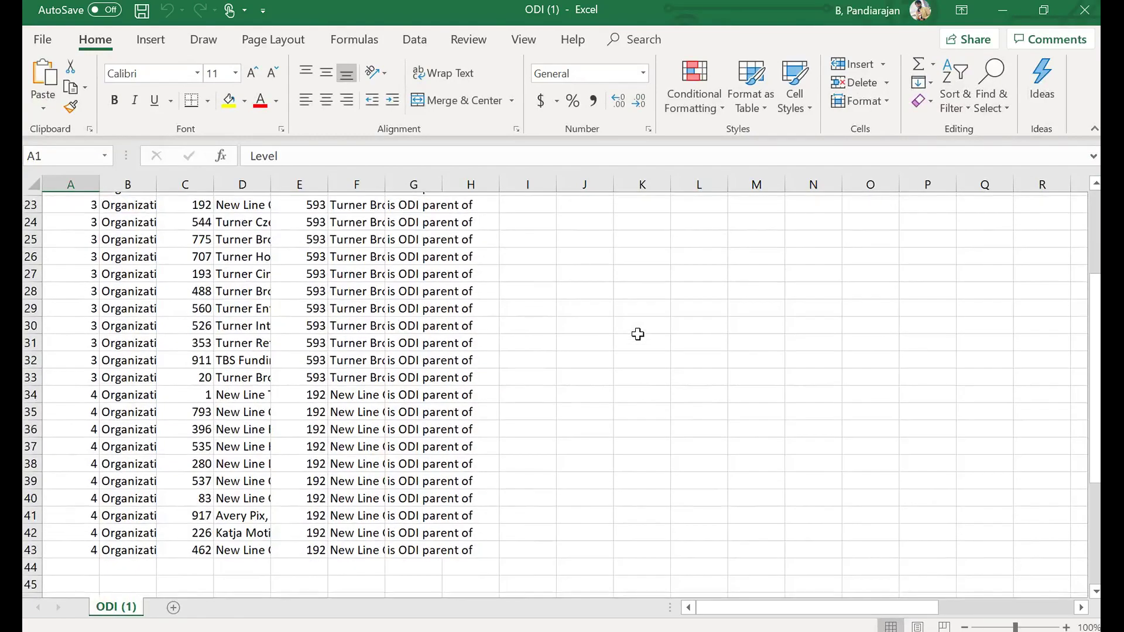
{"action": "scroll", "coordinate": [637, 333], "scroll_direction": "up", "scroll_amount": 7}
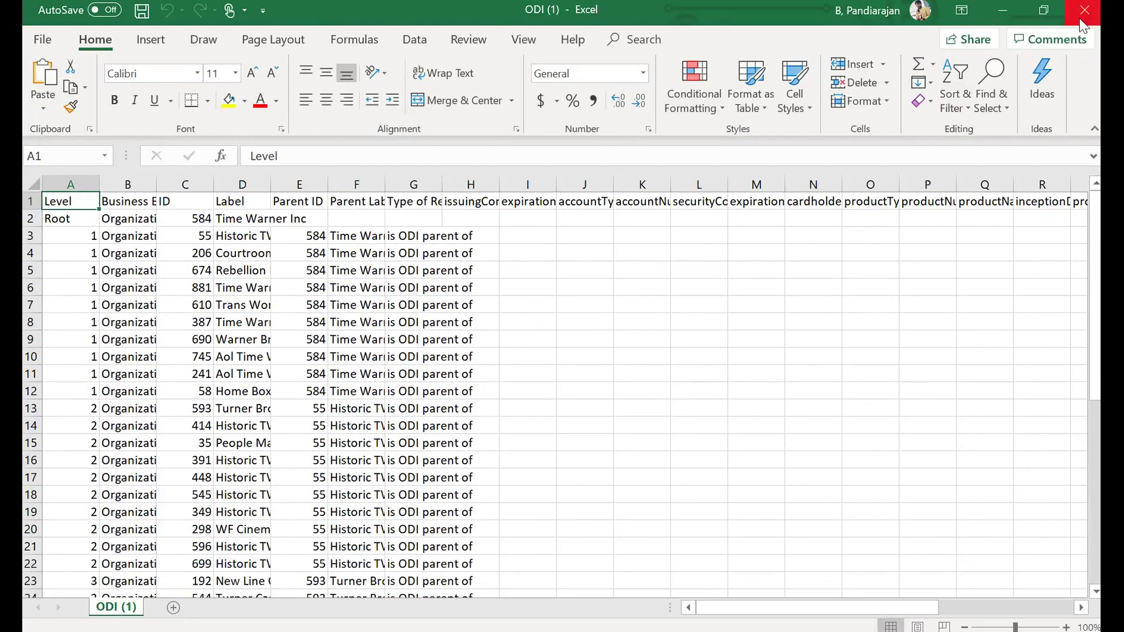
{"action": "left_click", "coordinate": [1080, 18]}
{"action": "scroll", "coordinate": [594, 454], "scroll_direction": "down", "scroll_amount": 5}
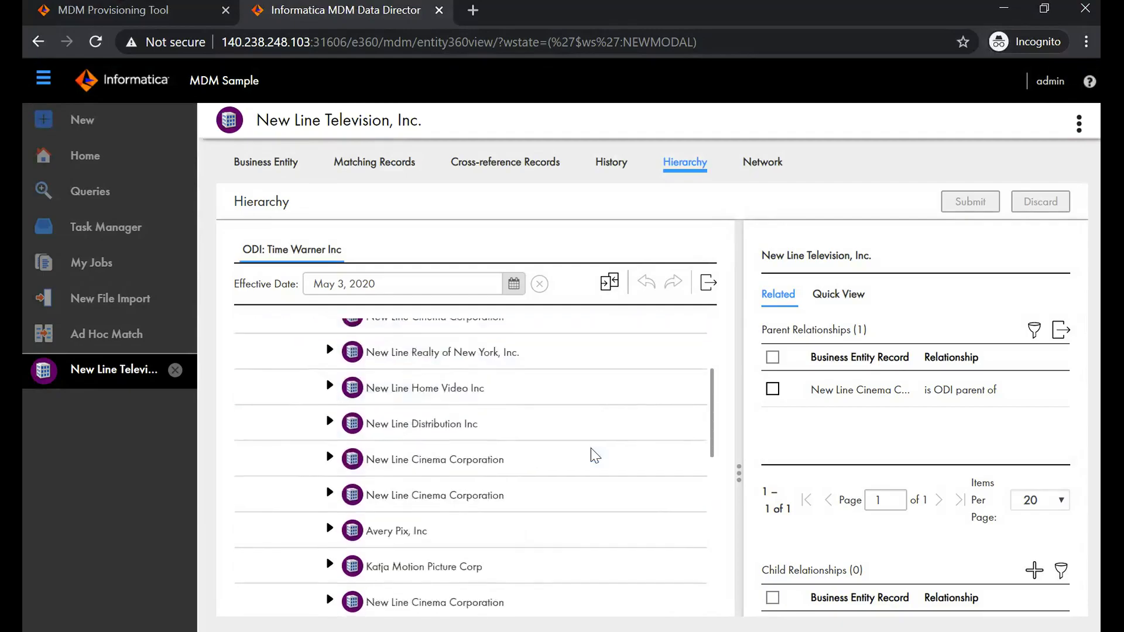